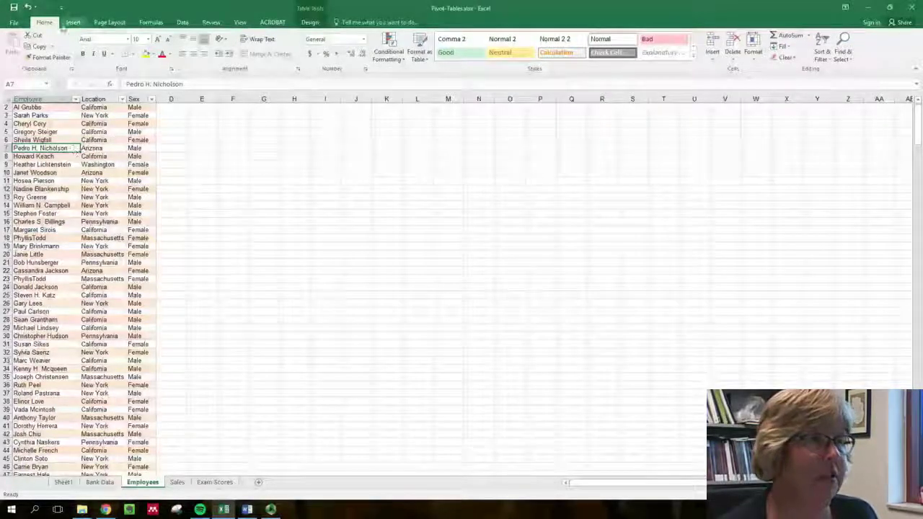
- Create a PivotTable on a new worksheet from the Employees table
scroll(65, 230, up, 1)
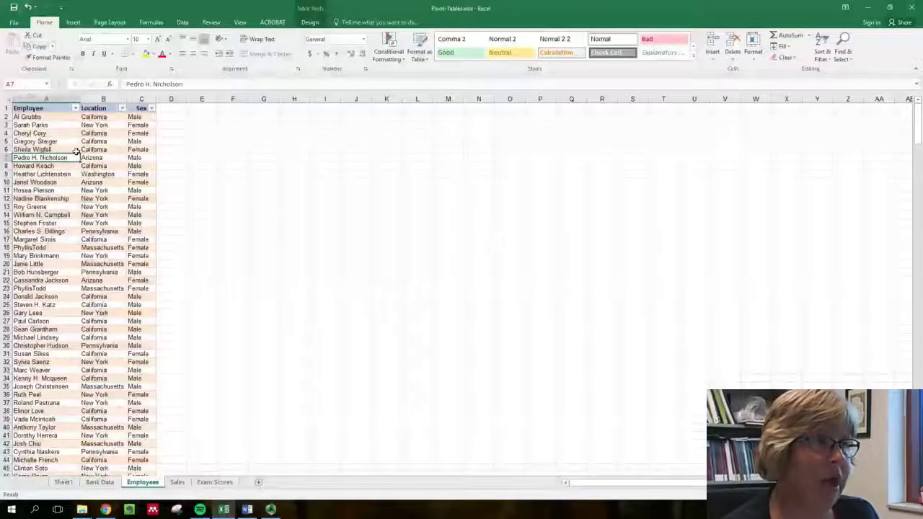
click(73, 23)
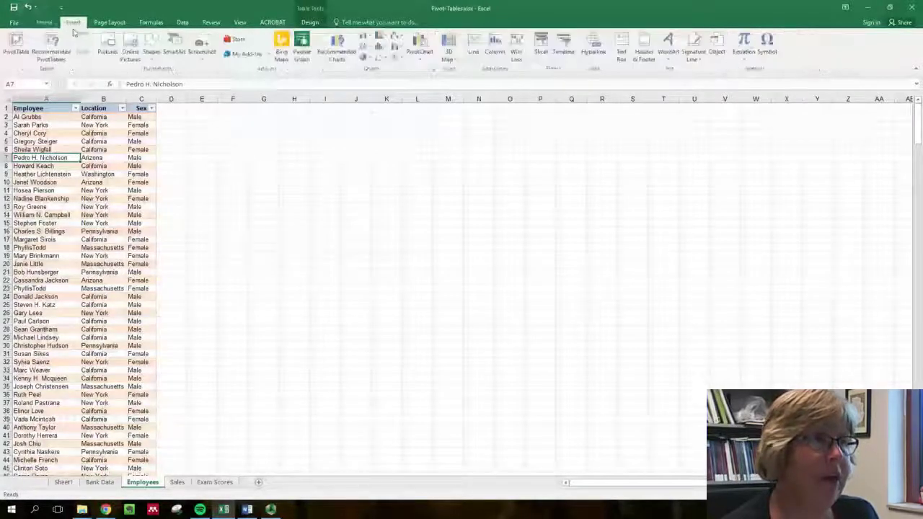
click(14, 44)
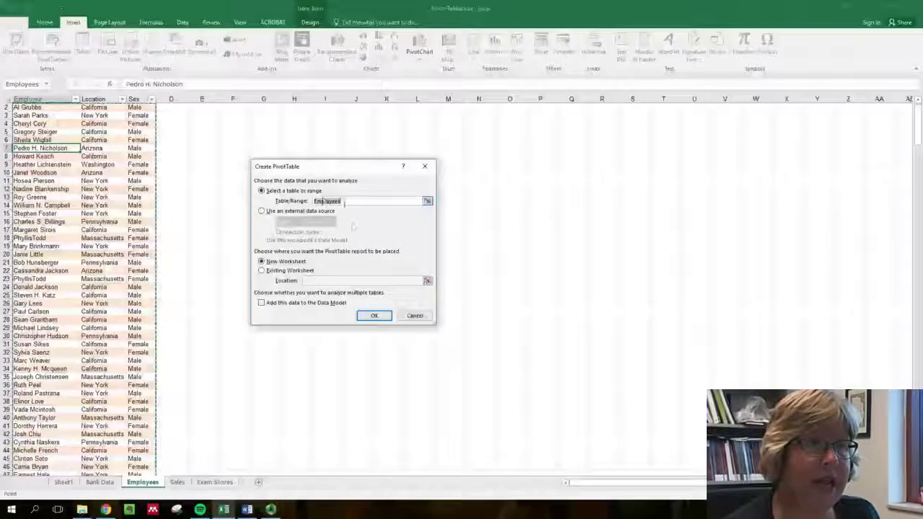
click(373, 316)
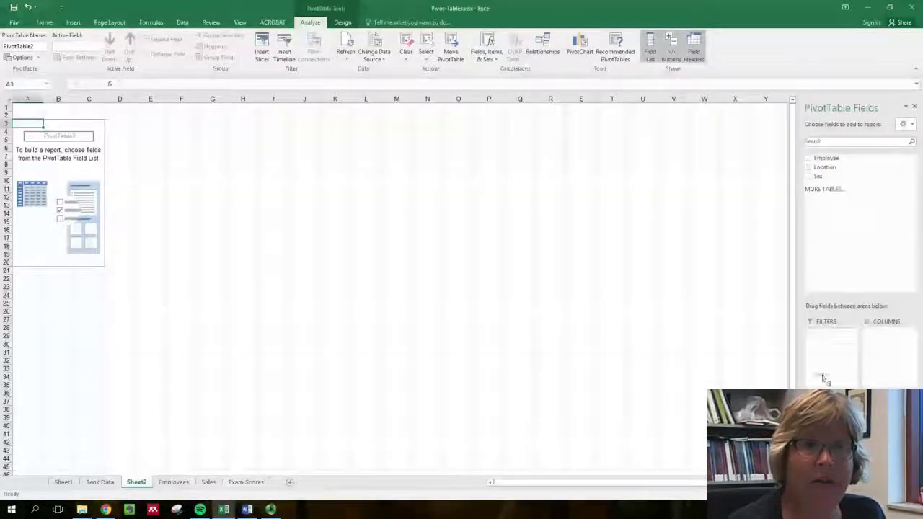
- Lay out the PivotTable with Location as rows, a count of Location as values and Sex as columns
click(826, 166)
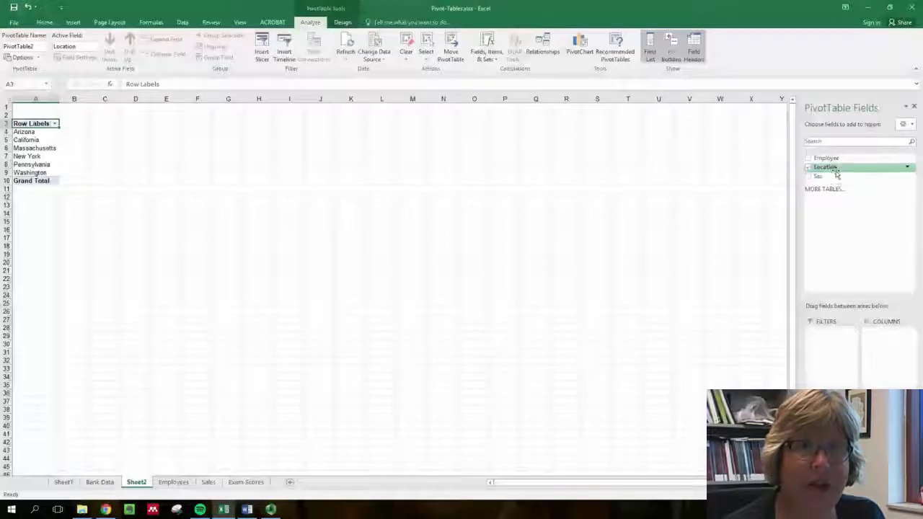
drag(836, 169, 887, 429)
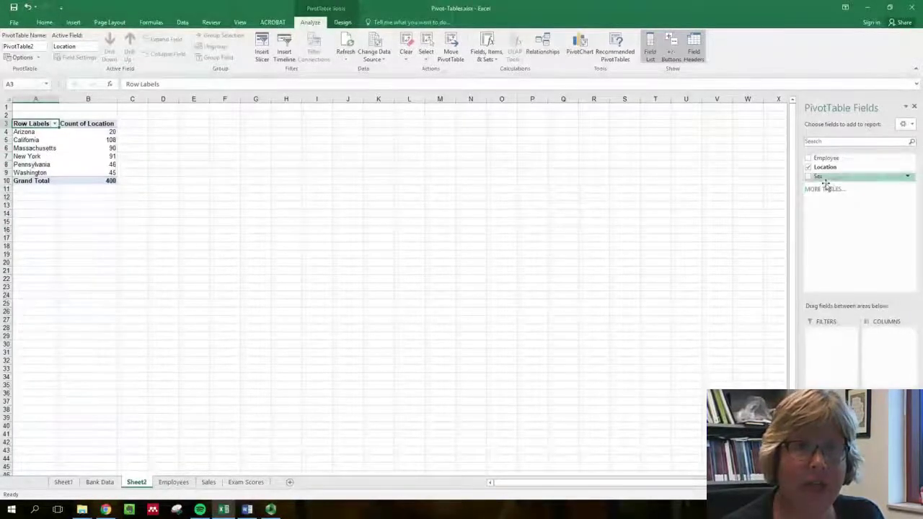
drag(819, 176, 887, 353)
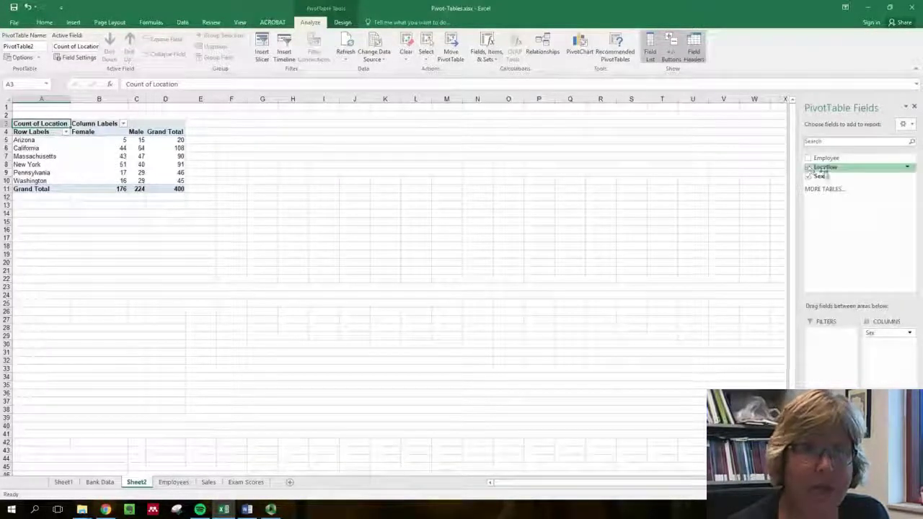
- Add Location to the values a second time and show that field as % of Grand Total
drag(825, 167, 888, 440)
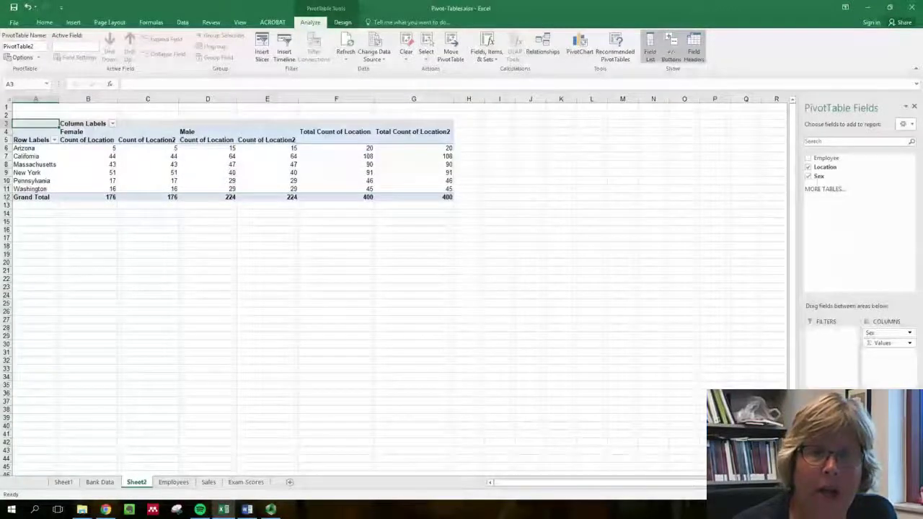
click(909, 426)
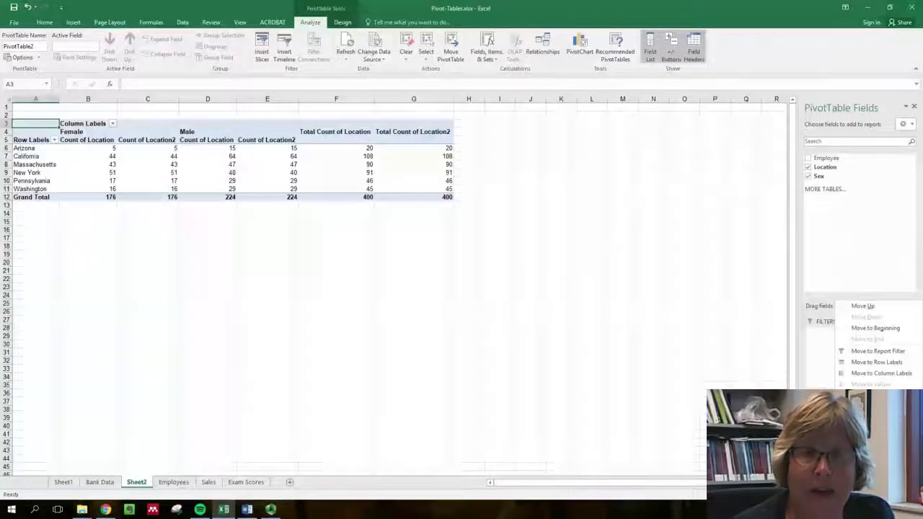
click(876, 412)
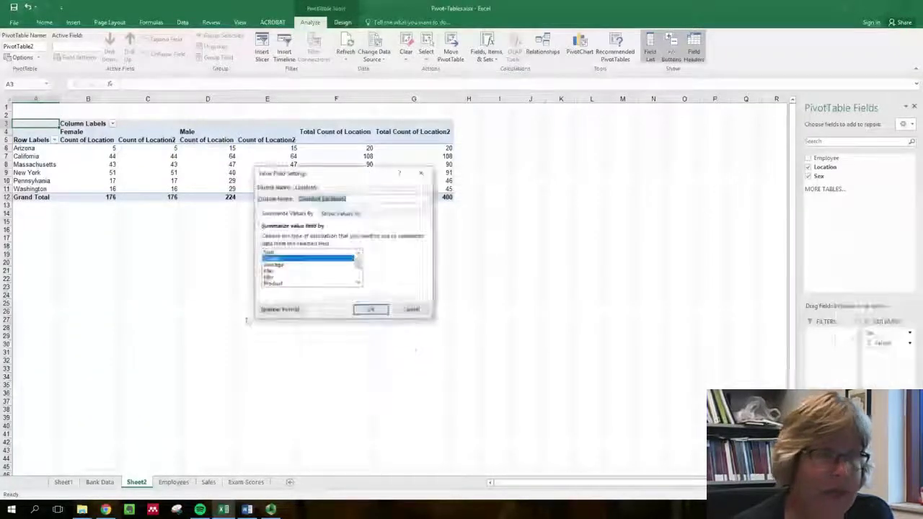
click(339, 214)
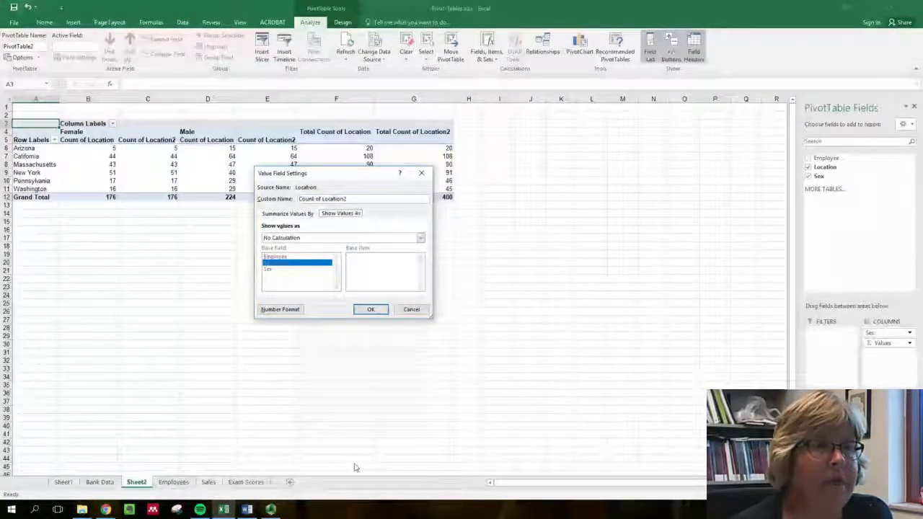
click(420, 239)
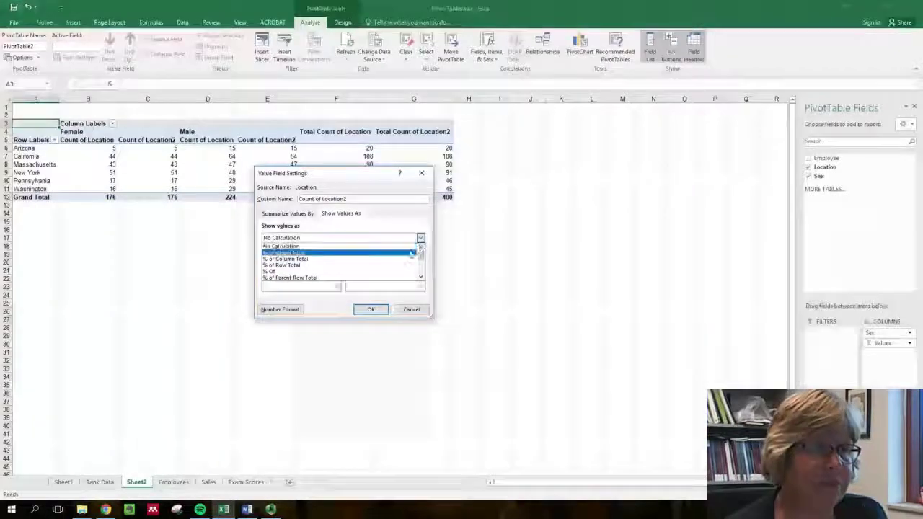
click(410, 254)
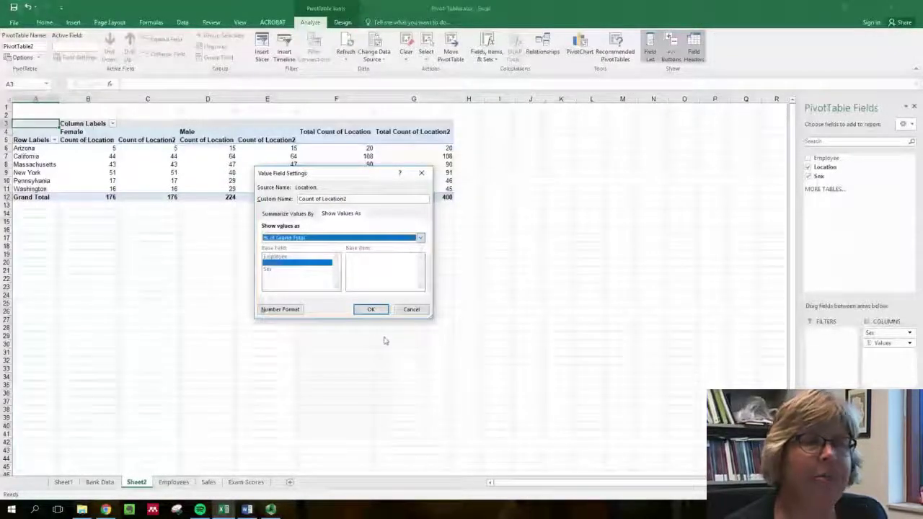
click(381, 312)
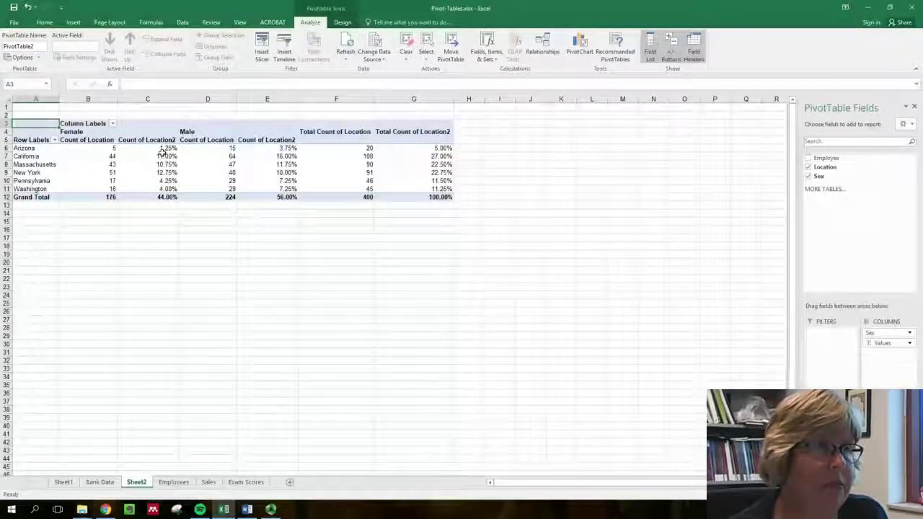
- Format the Count of Location2 values as percentages with 1 decimal place
mouse_move(162, 152)
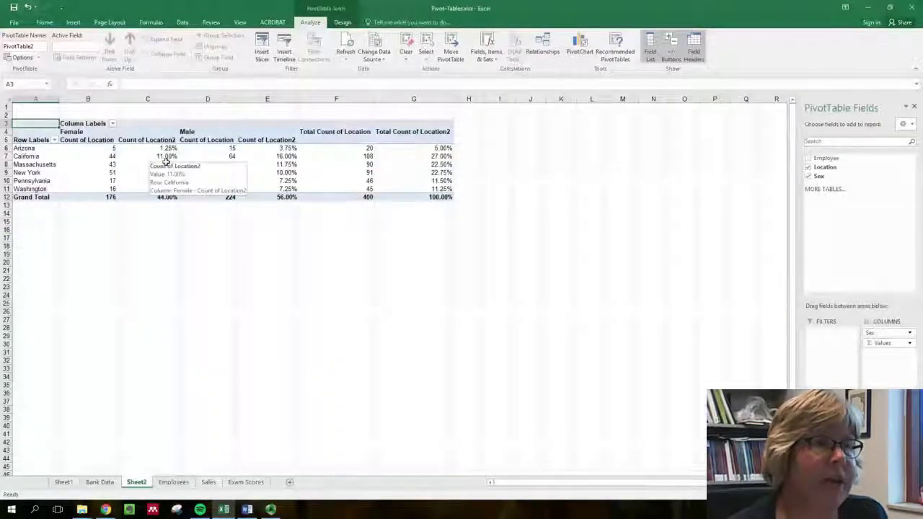
right_click(166, 162)
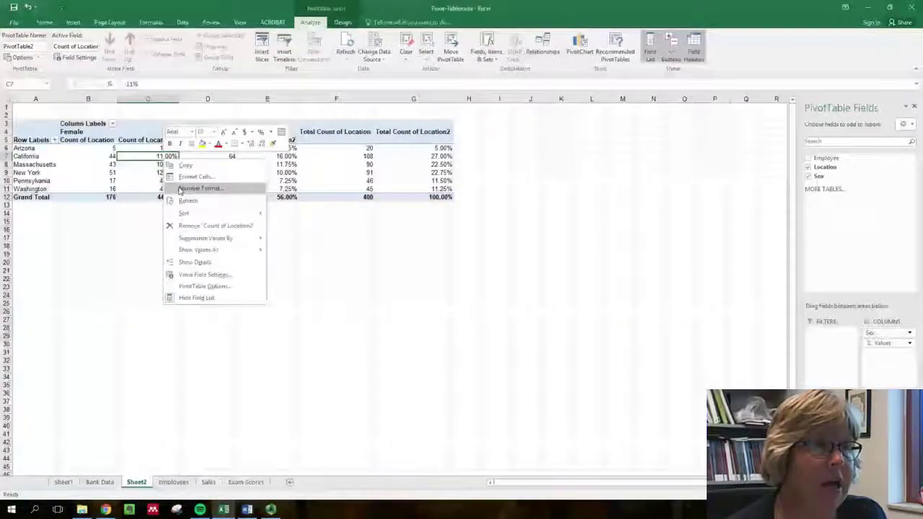
click(181, 189)
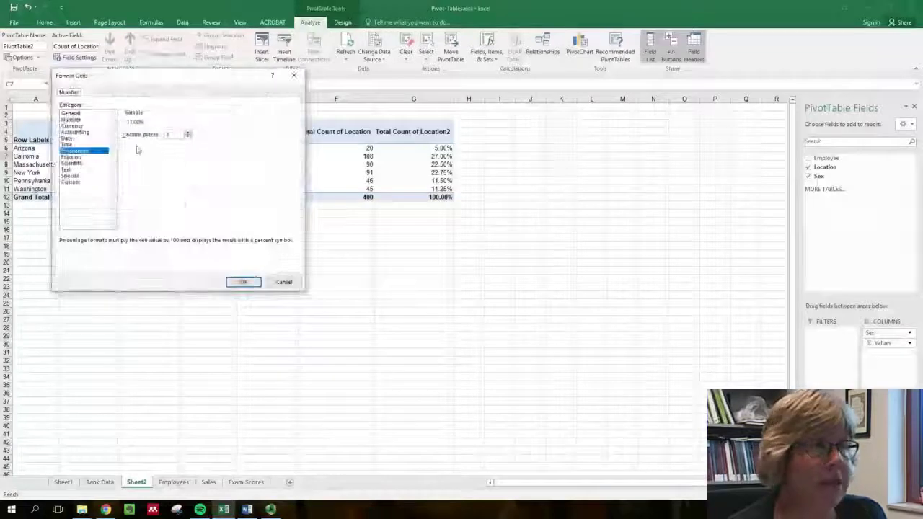
click(188, 137)
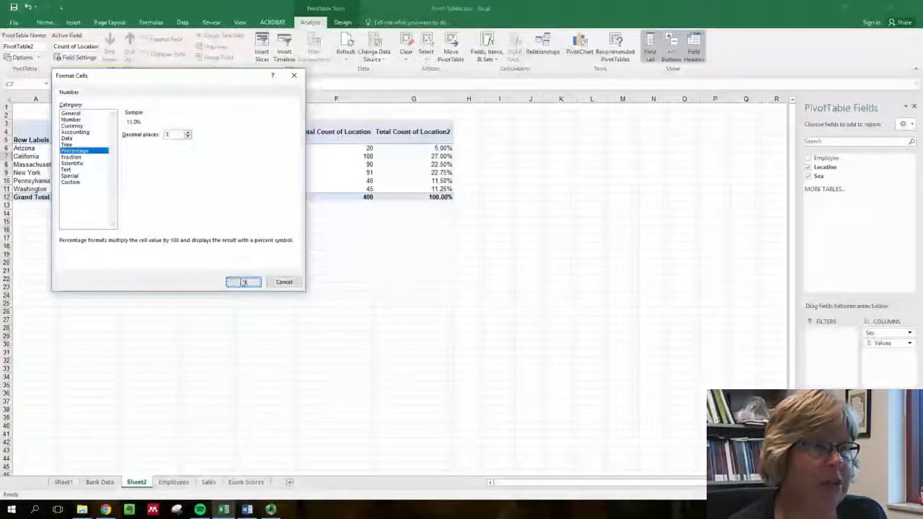
click(243, 281)
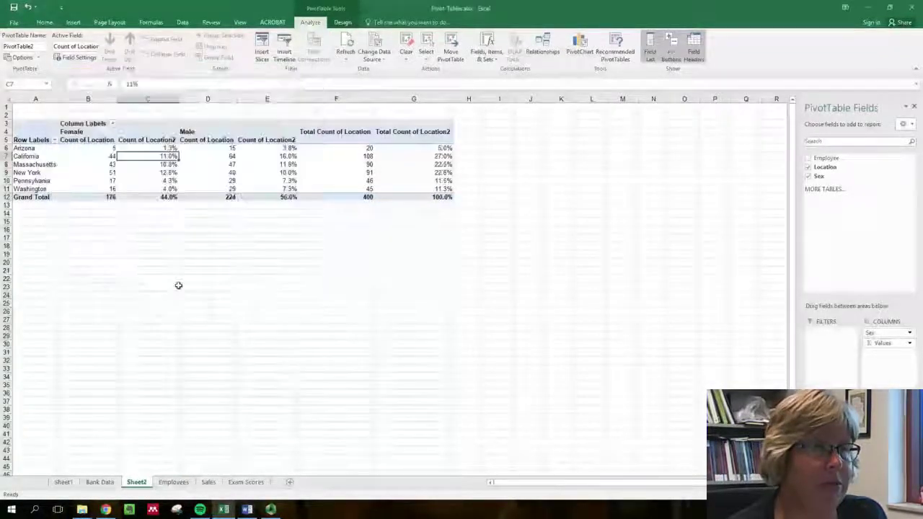
- Rename the Count of Location heading as "# of Employees"
click(105, 141)
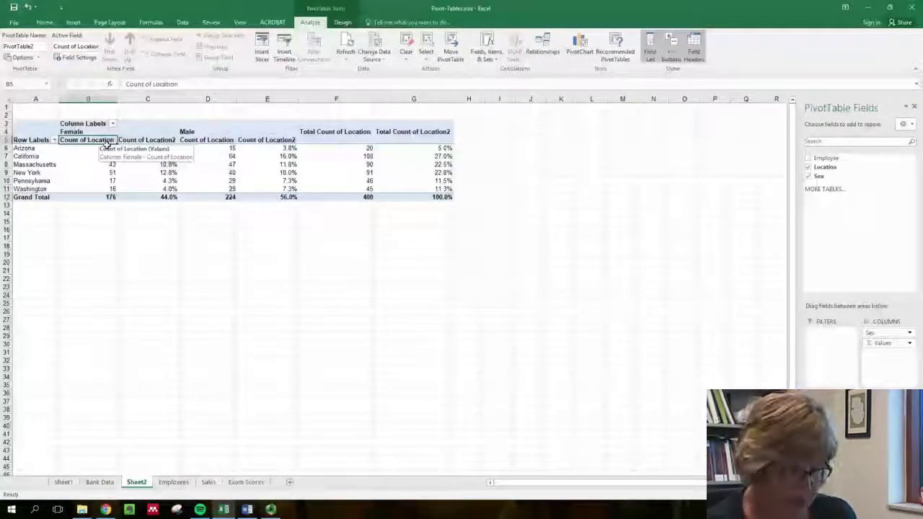
text(# o)
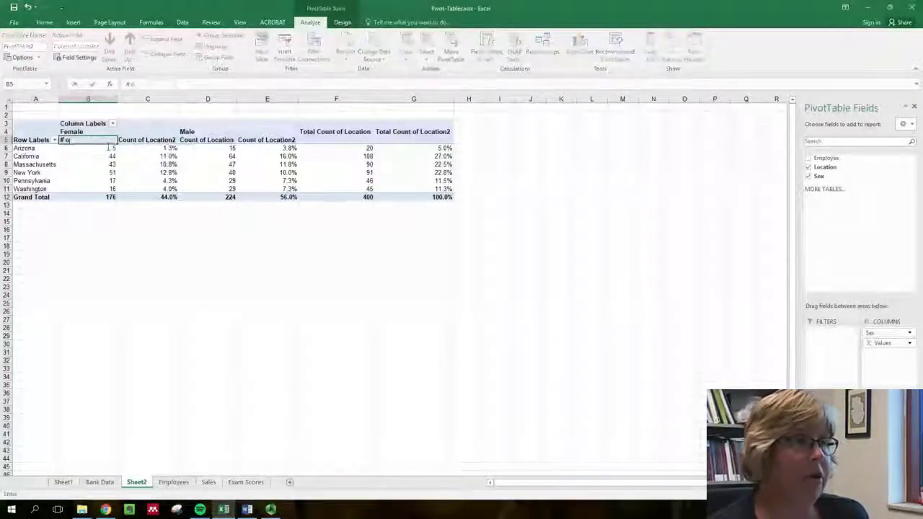
text(f Cmployee)
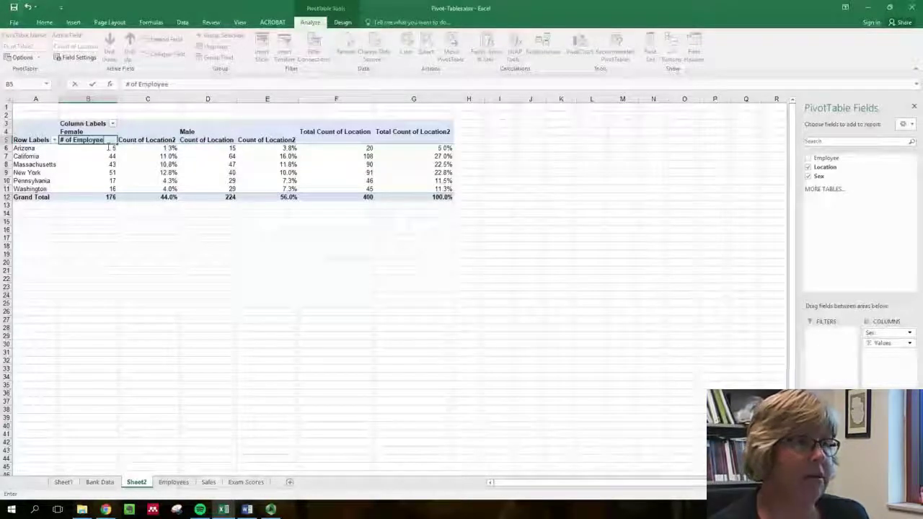
text(s)
key(Tab)
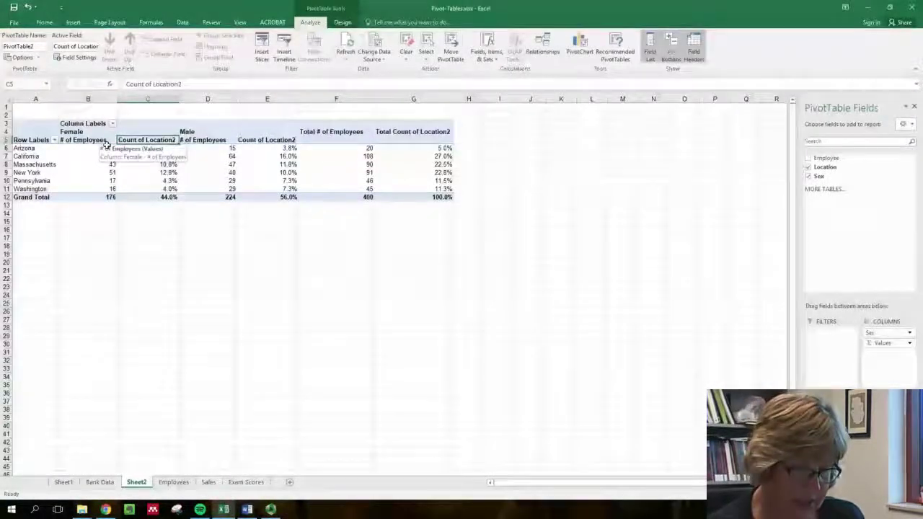
- Rename the Count of Location2 heading as "Pct" and hide the PivotTable's field headers
text(Pct)
key(Tab)
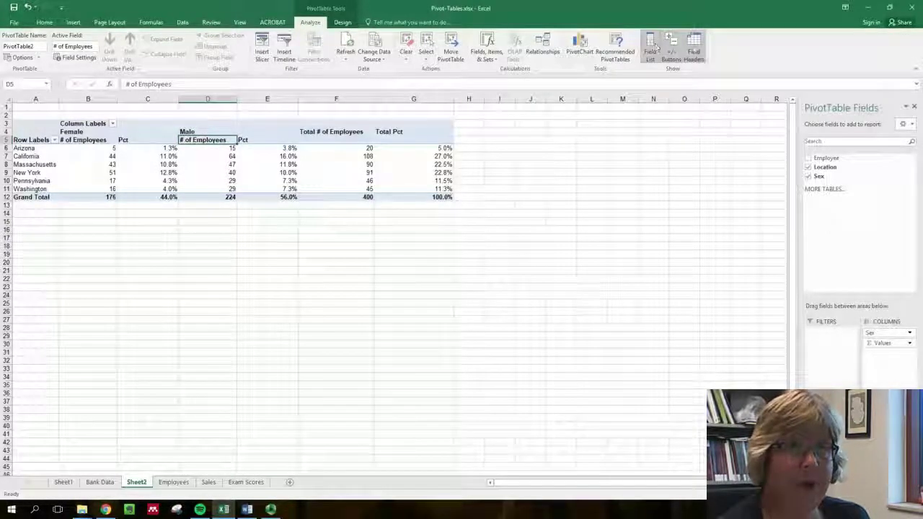
click(693, 50)
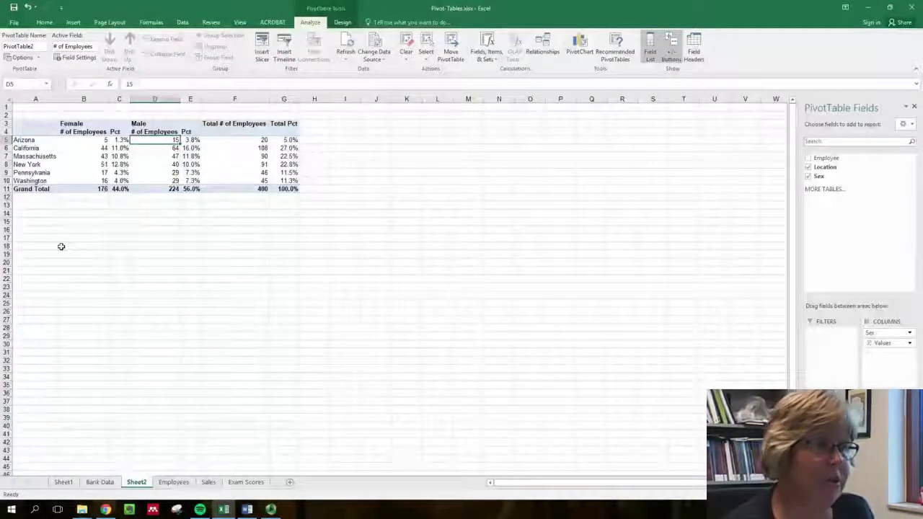
- Group the Arizona, California and Washington row items together
click(32, 142)
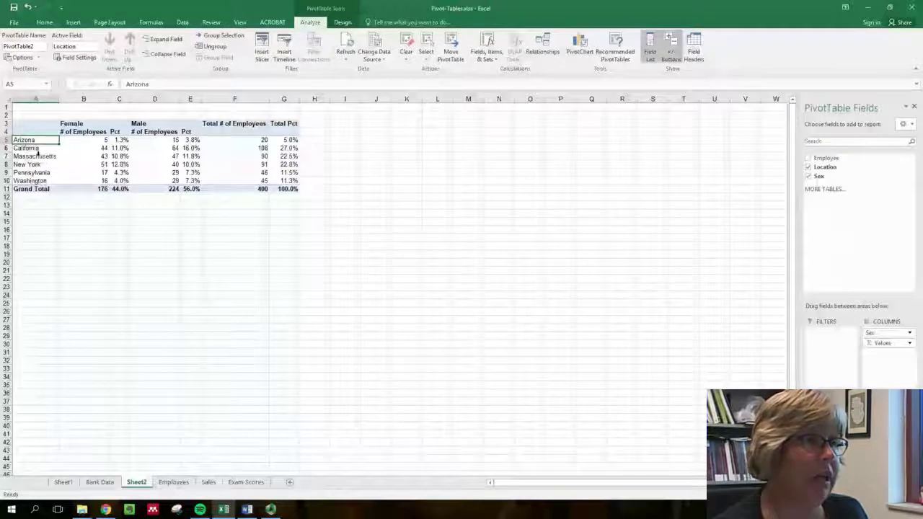
click(37, 150)
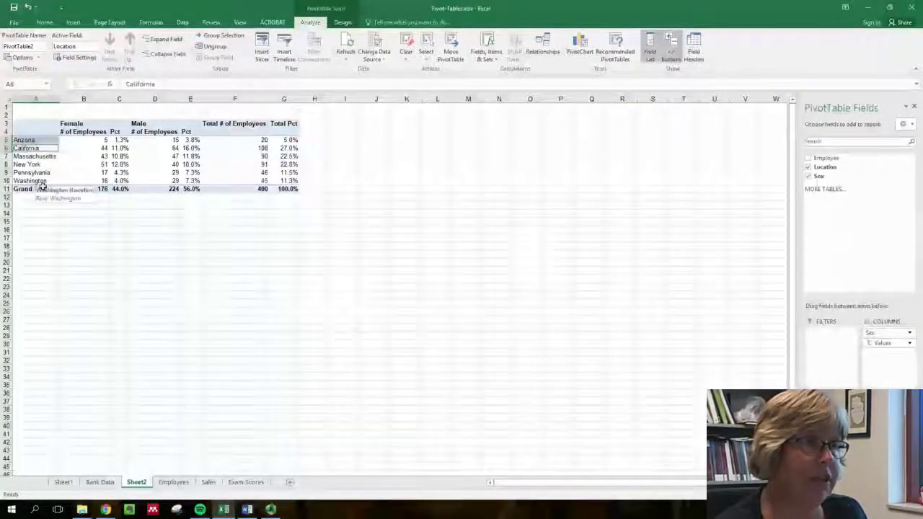
click(36, 181)
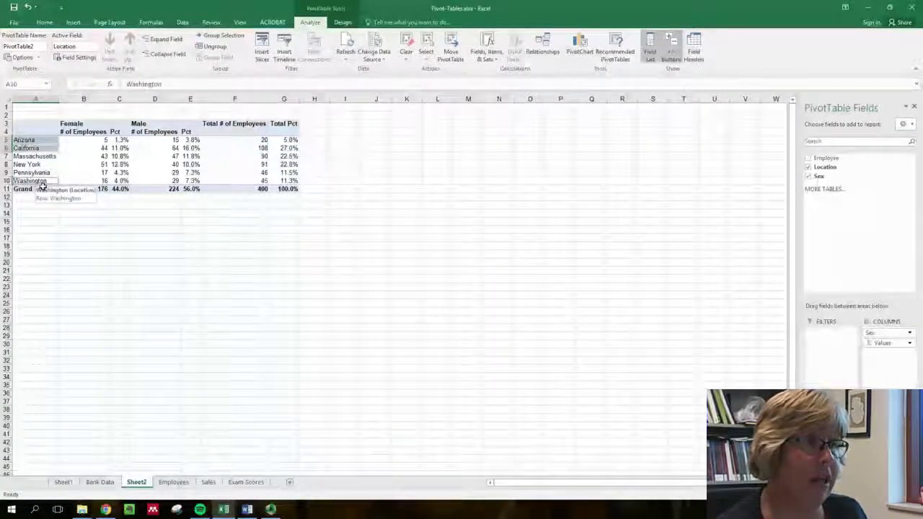
right_click(44, 147)
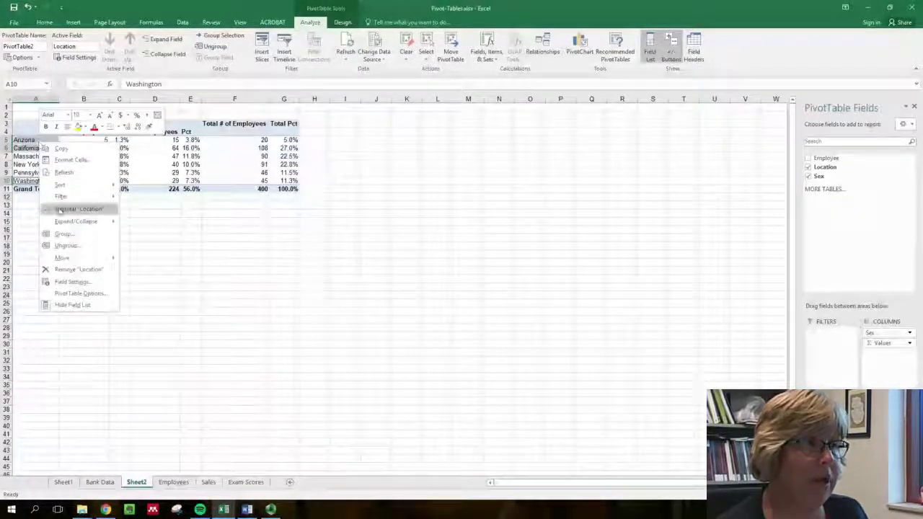
click(63, 233)
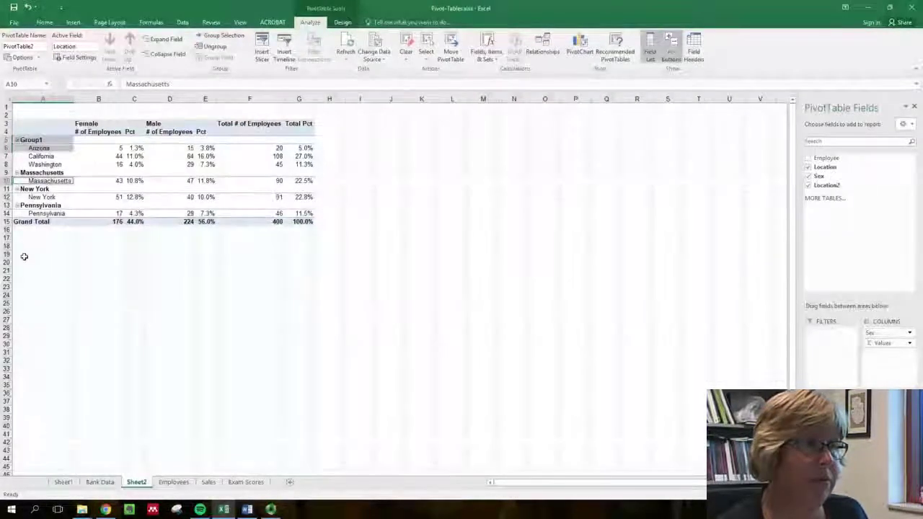
- Try to group the Massachusetts, New York and Pennsylvania row items together
click(62, 181)
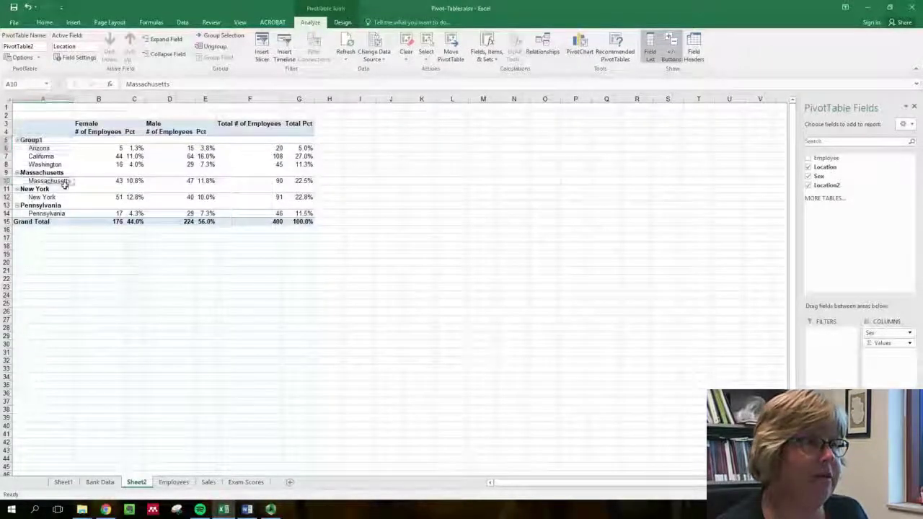
right_click(55, 205)
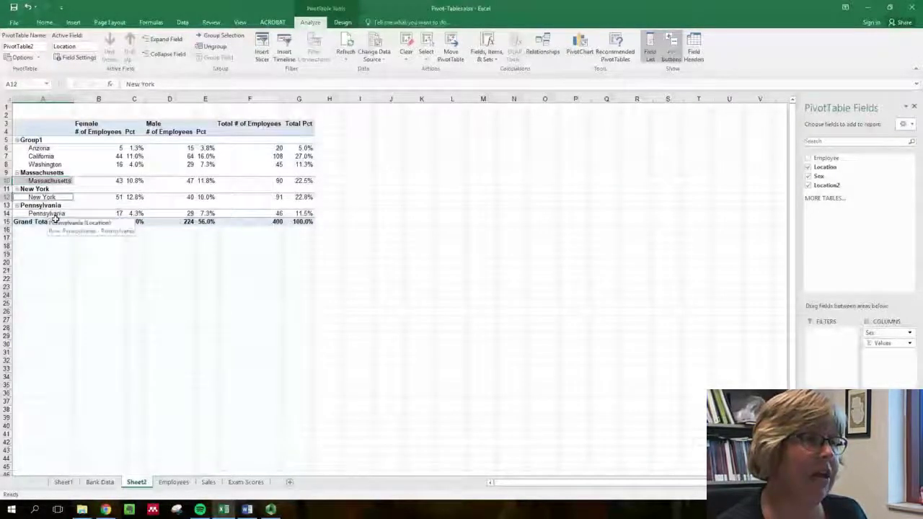
click(54, 215)
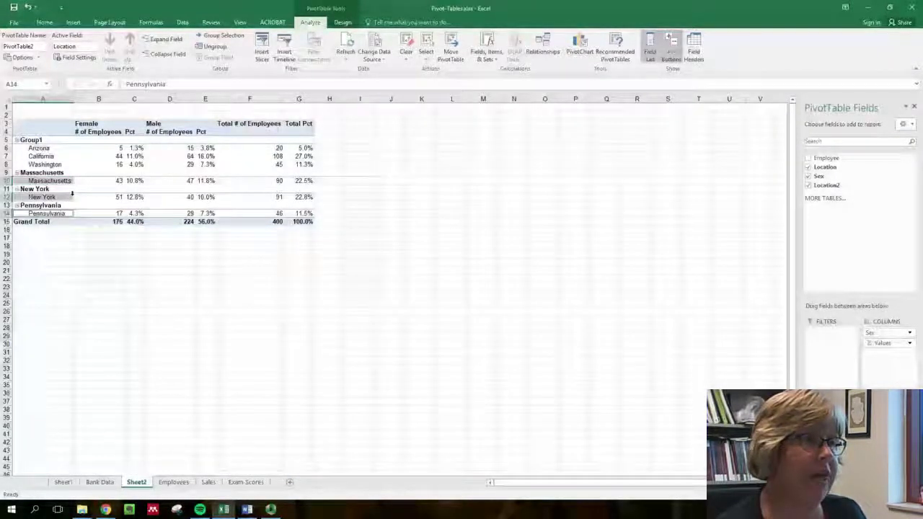
right_click(72, 191)
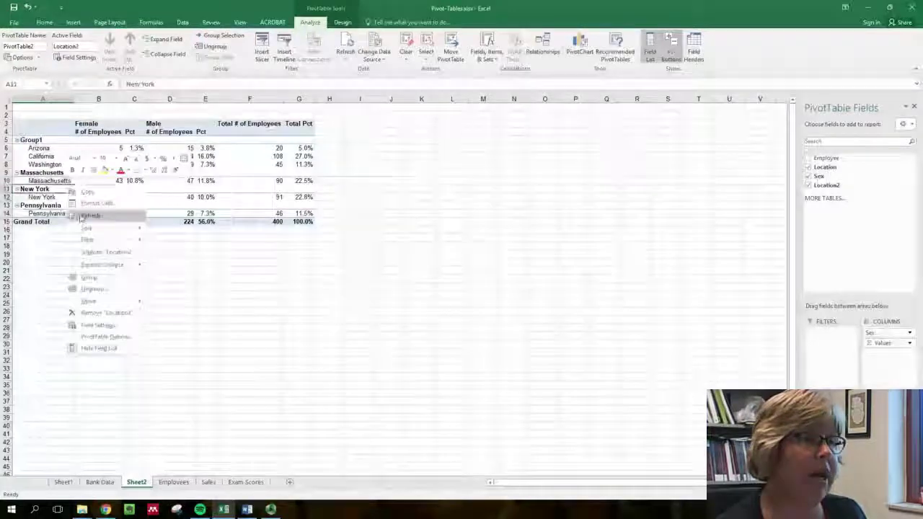
click(72, 276)
click(461, 282)
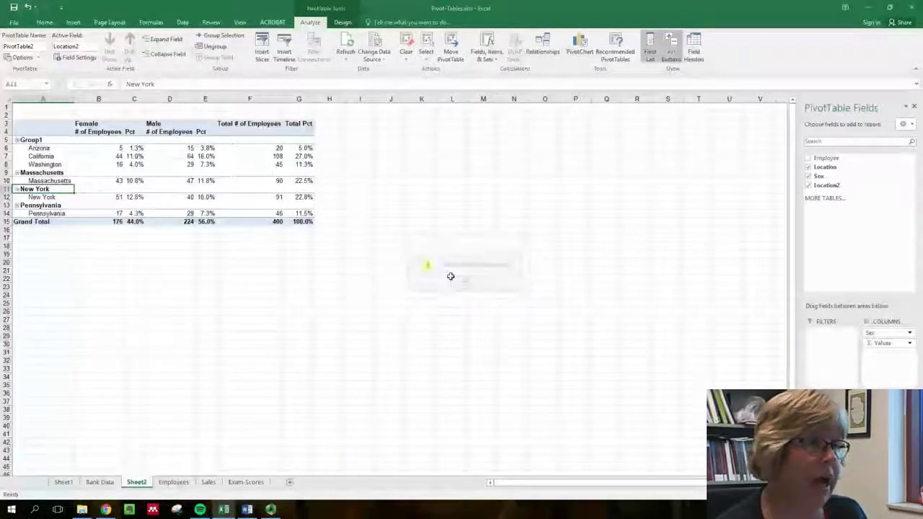
- Group the nested Massachusetts, New York and Pennsylvania location items together
click(67, 181)
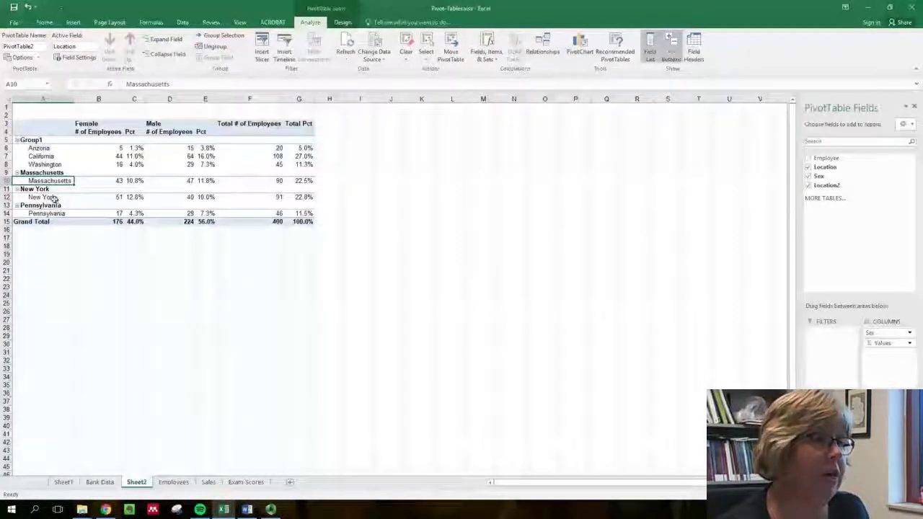
ctrl+click(43, 197)
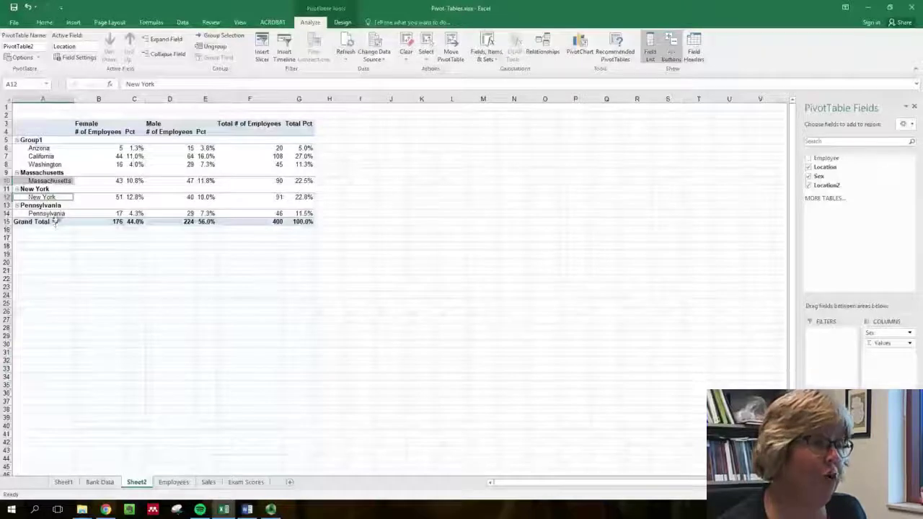
ctrl+click(56, 214)
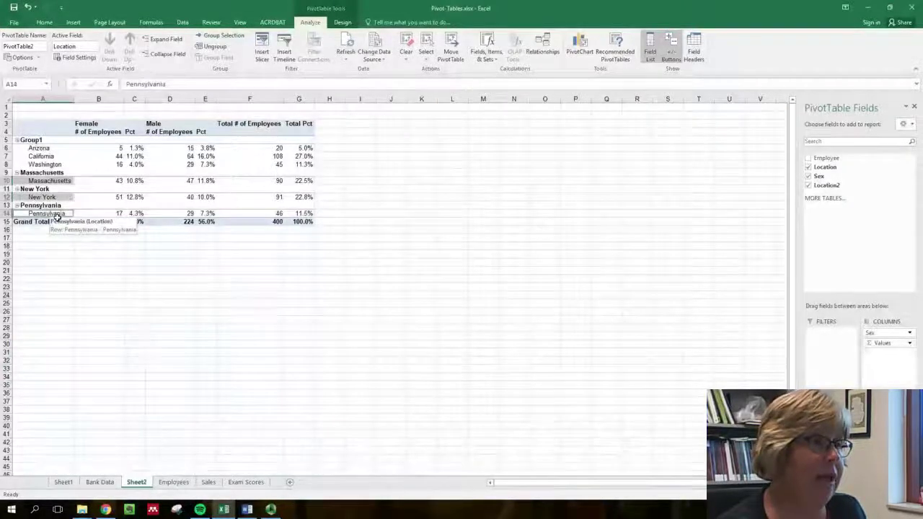
right_click(56, 215)
click(74, 309)
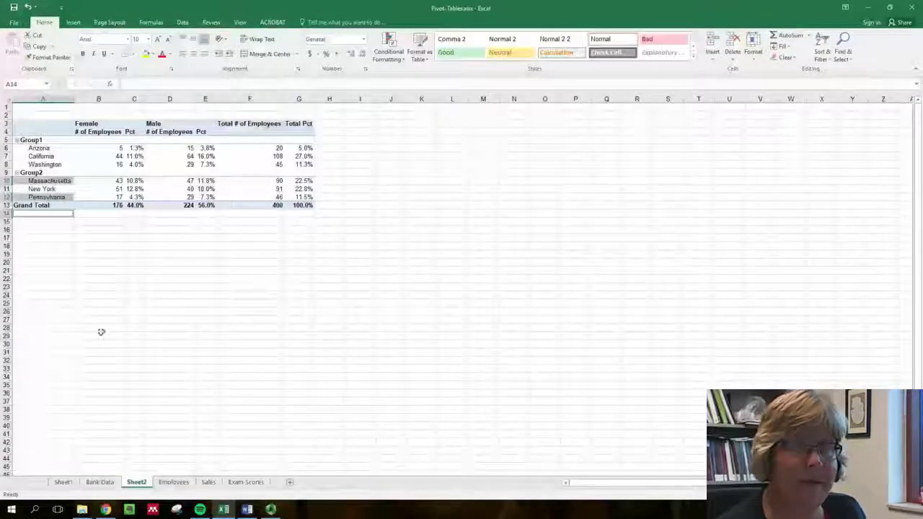
- Rename the Group1 row label as "West Region" and the Group2 row label as "East Region"
click(42, 141)
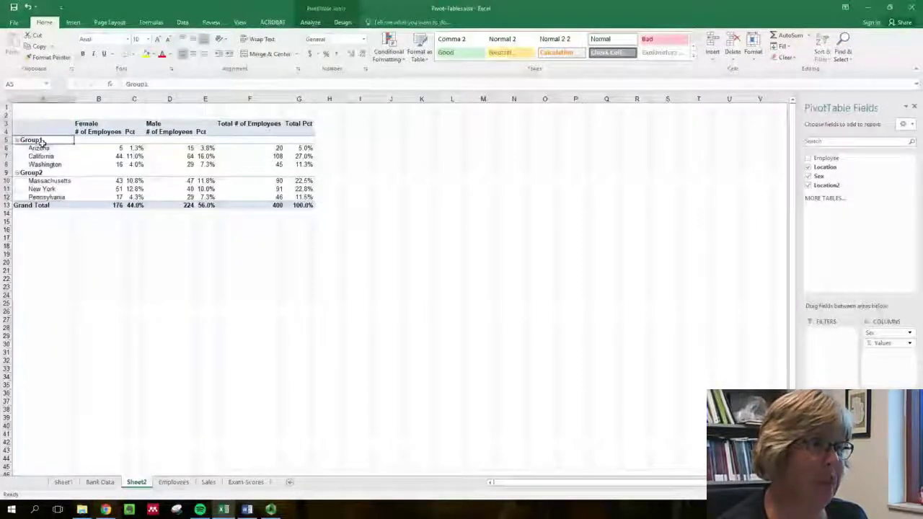
text(West Region)
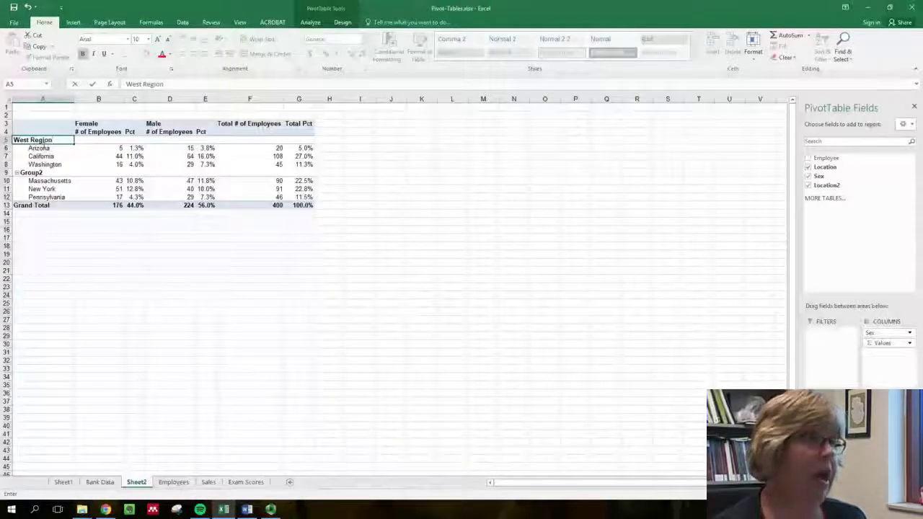
click(43, 181)
click(32, 173)
text(E)
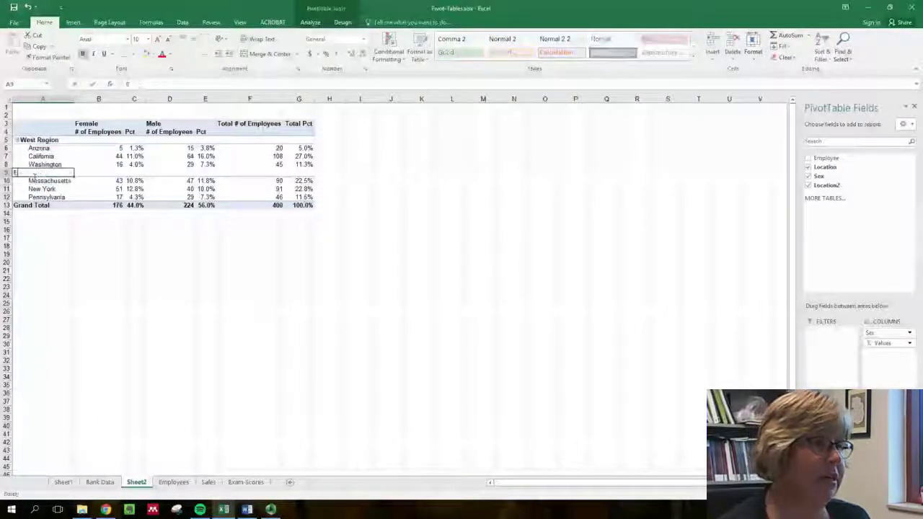
text(ast Region)
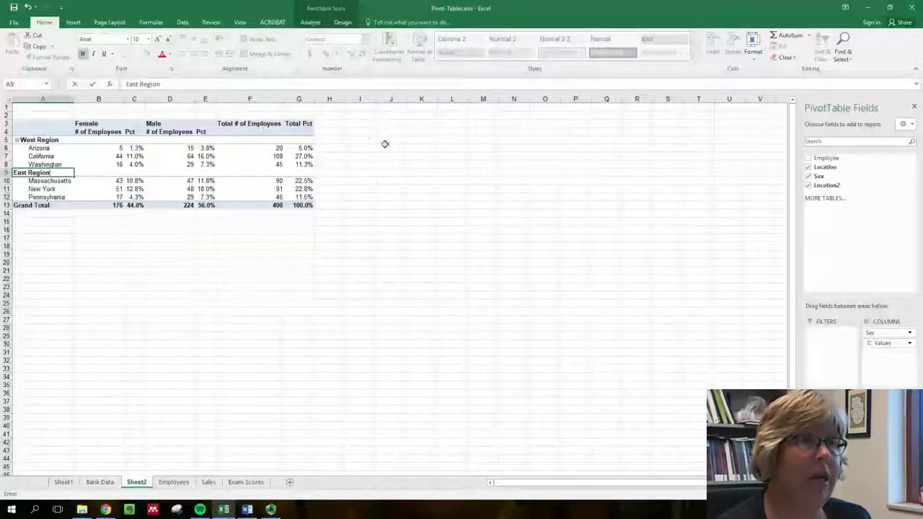
click(142, 158)
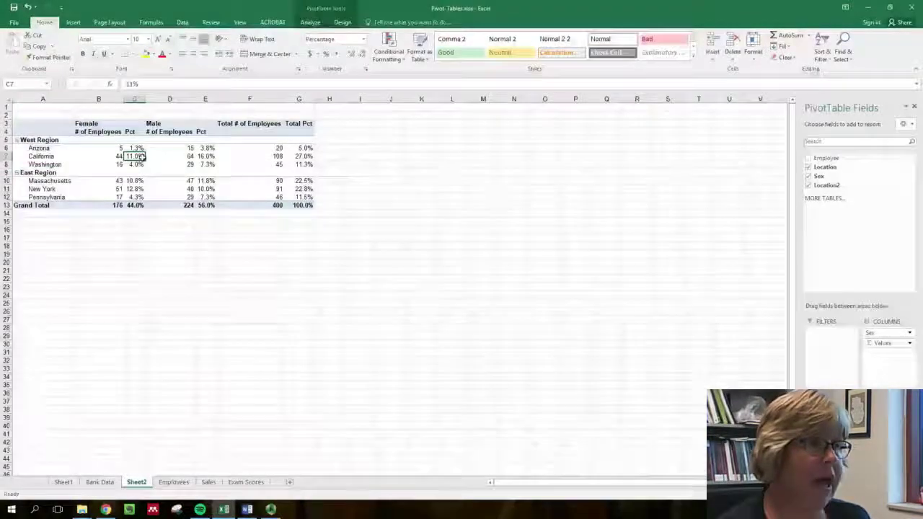
- Show all of the PivotTable's subtotals at the bottom of each region group
click(343, 23)
click(7, 58)
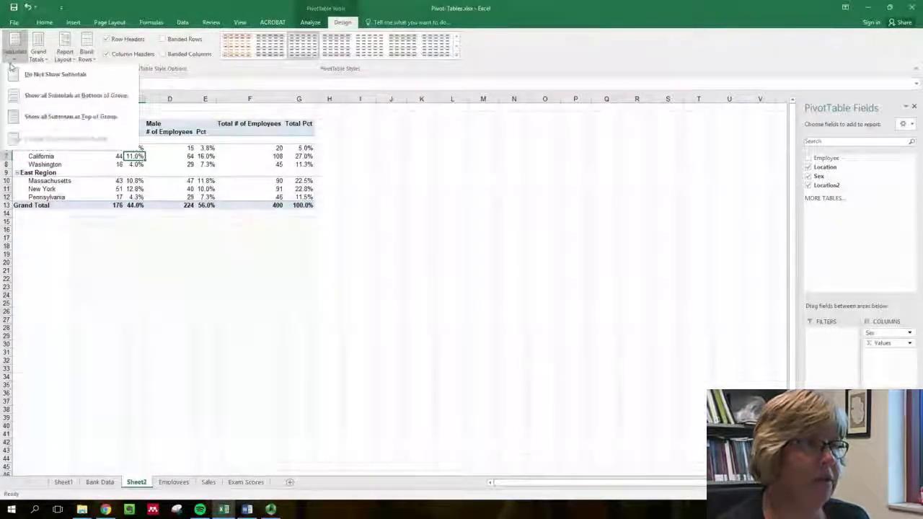
click(23, 94)
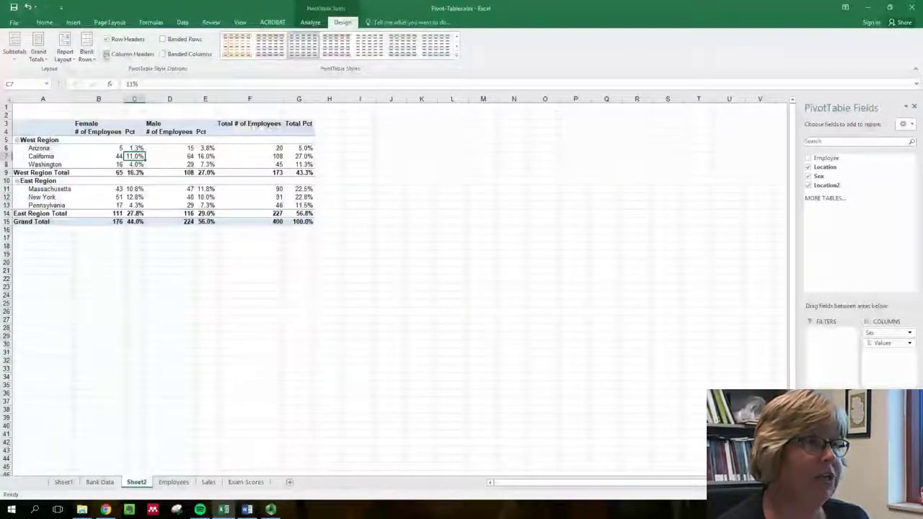
- Insert a blank row after each region group and apply Pivot Style Medium 12 to the PivotTable
click(87, 52)
click(97, 94)
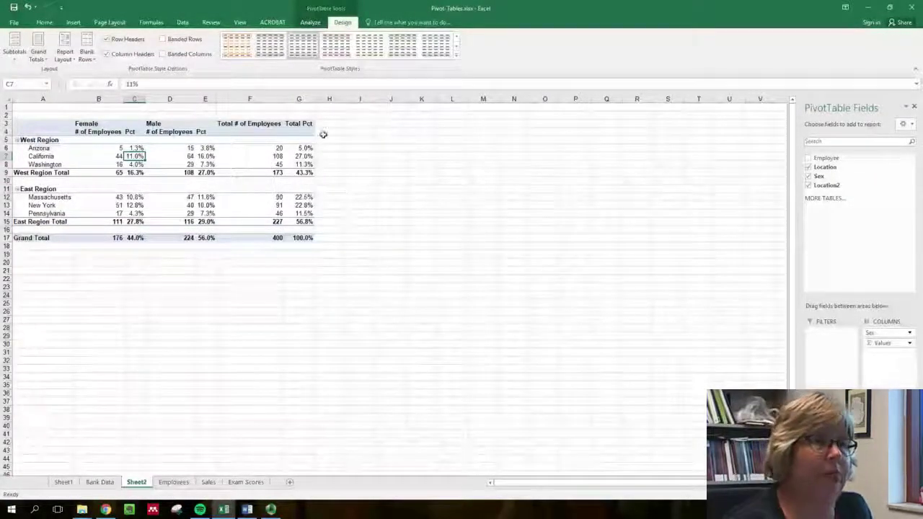
click(456, 54)
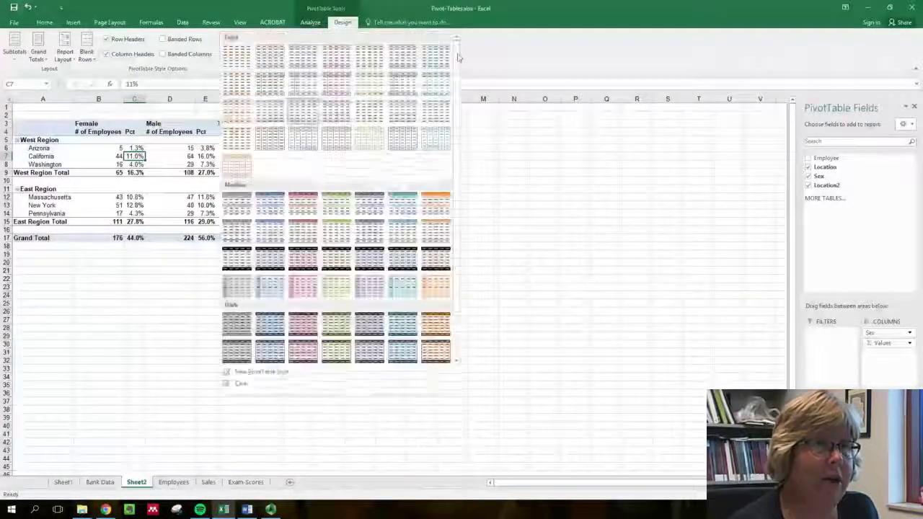
click(362, 239)
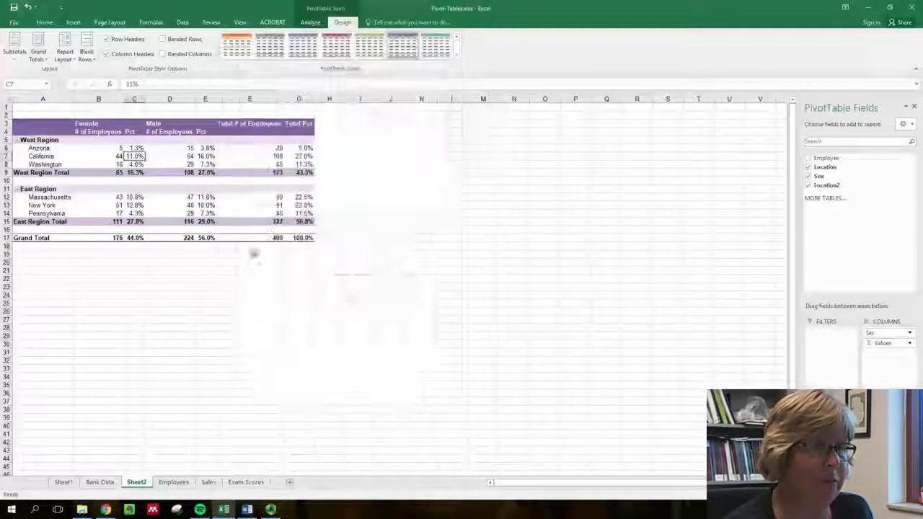